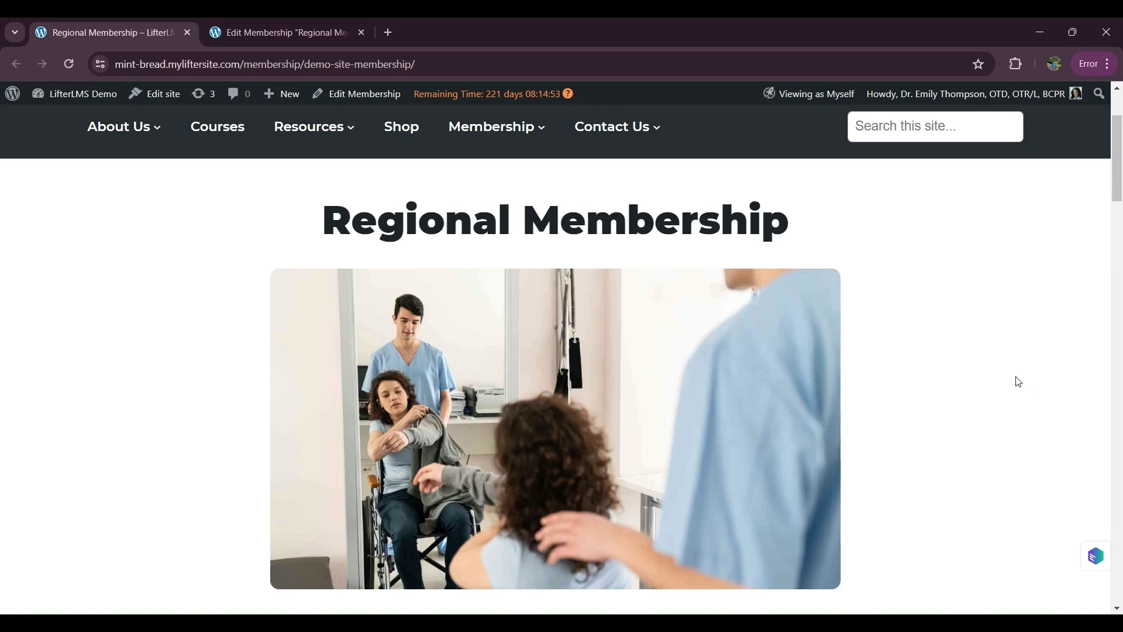
Switch to the Regional Membership editor and find its Auto Enrollment settings, which list no courses
{"action": "scroll", "coordinate": [1018, 381], "scroll_direction": "down", "scroll_amount": 15}
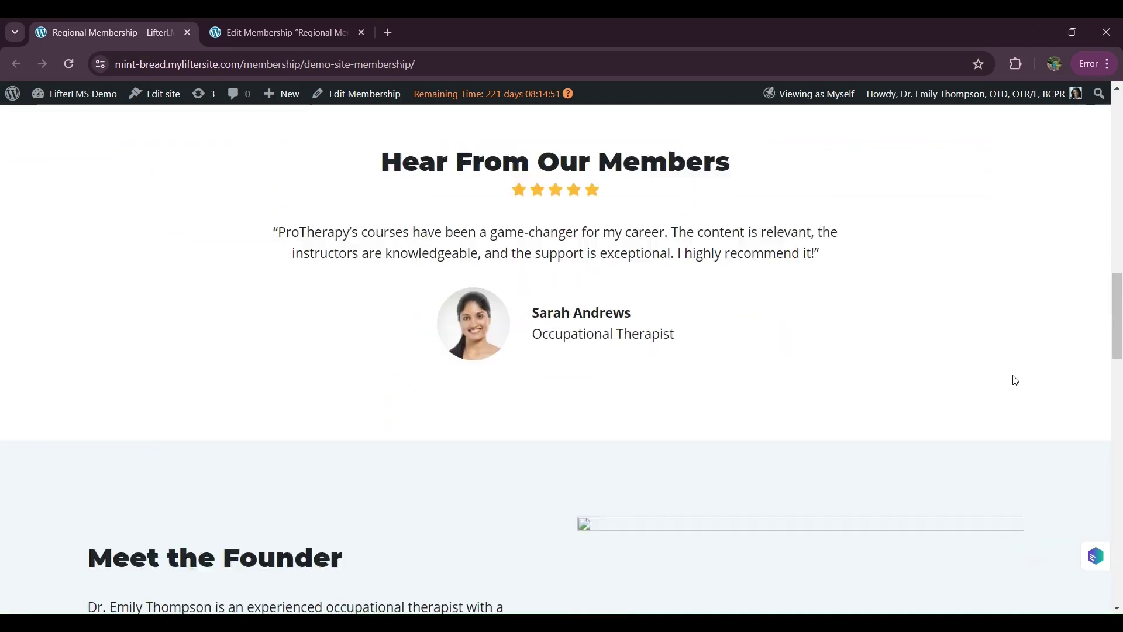
{"action": "scroll", "coordinate": [1015, 380], "scroll_direction": "down", "scroll_amount": 18}
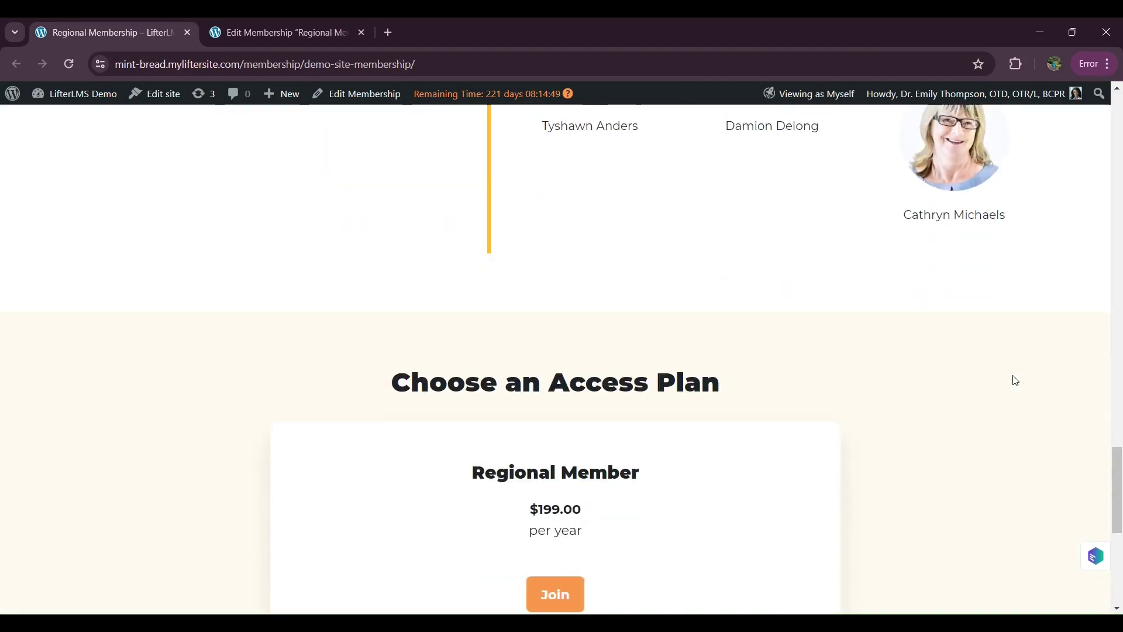
{"action": "scroll", "coordinate": [982, 379], "scroll_direction": "down", "scroll_amount": 3}
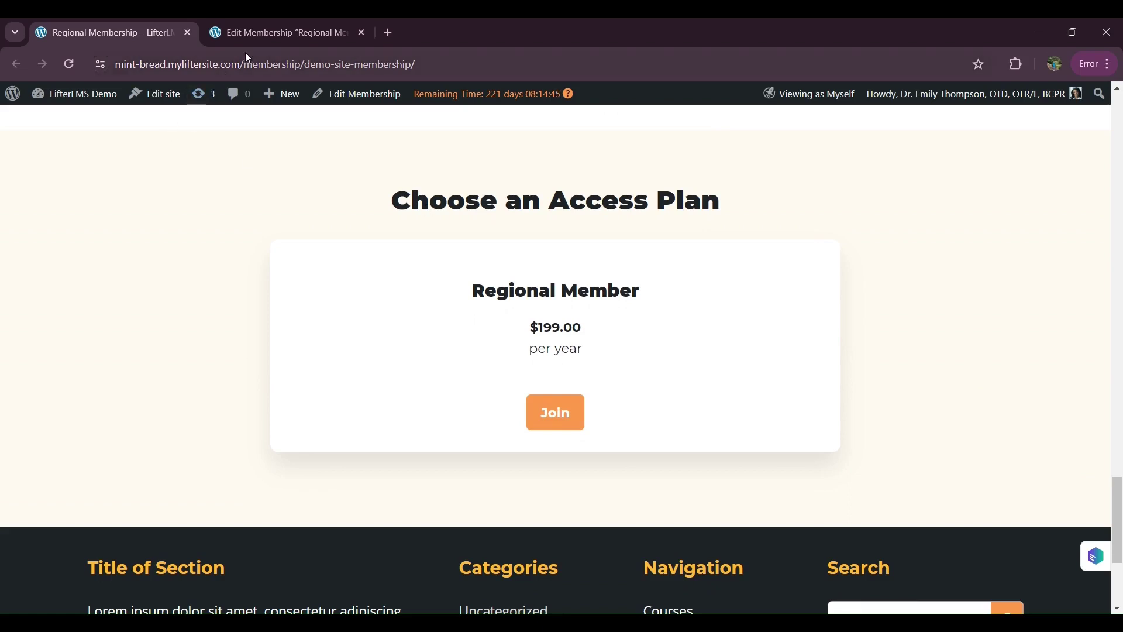
{"action": "left_click", "coordinate": [254, 30]}
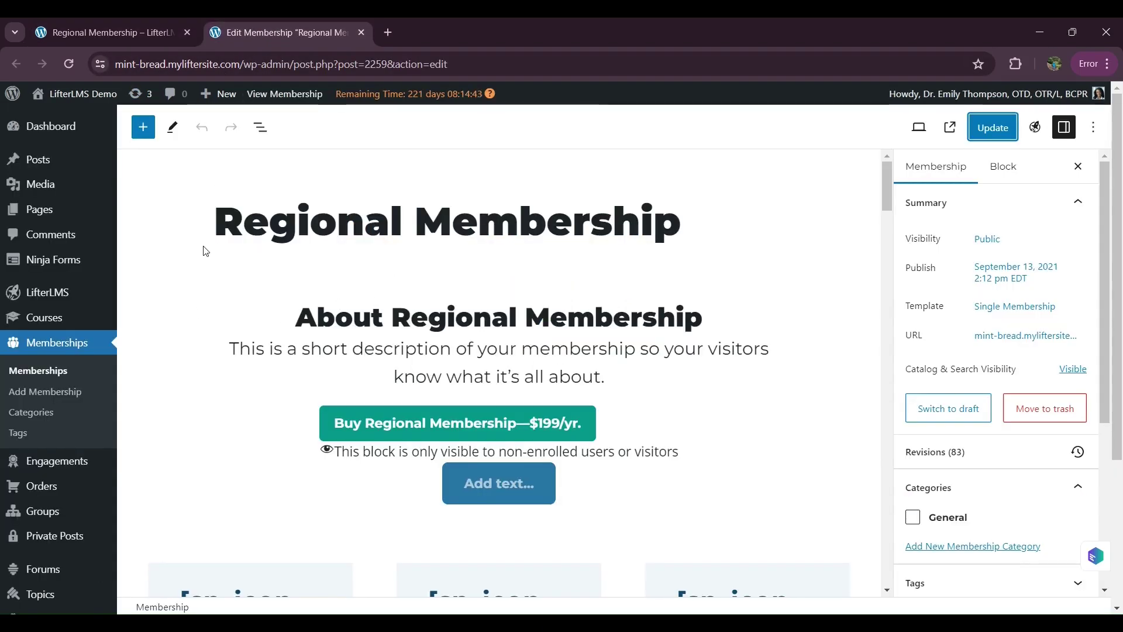
{"action": "scroll", "coordinate": [709, 469], "scroll_direction": "down", "scroll_amount": 15}
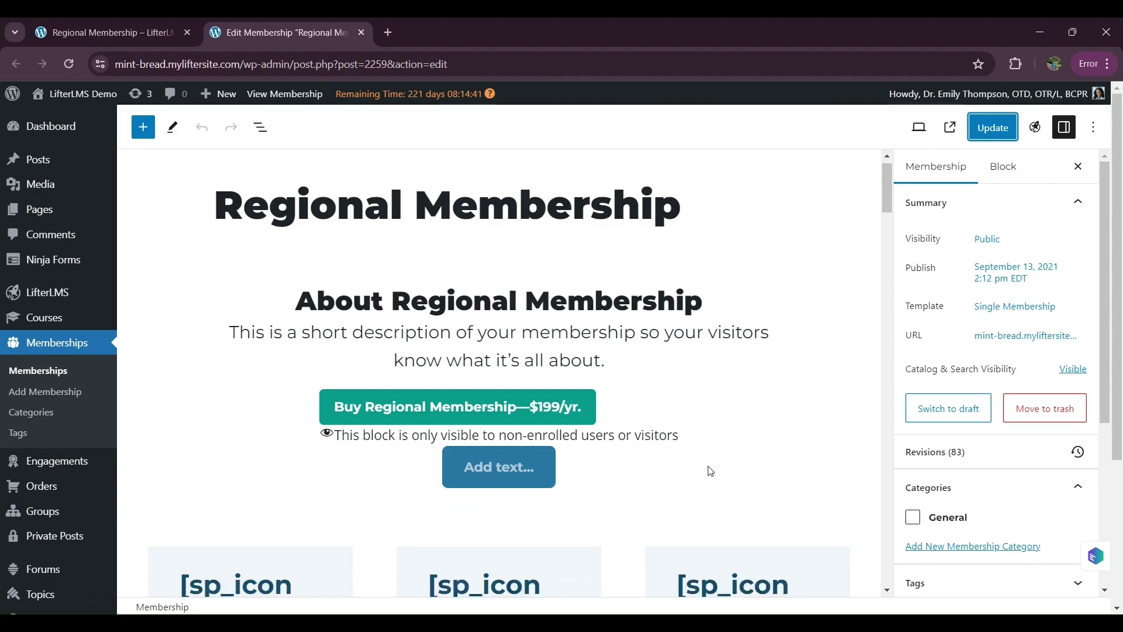
{"action": "scroll", "coordinate": [710, 469], "scroll_direction": "down", "scroll_amount": 20}
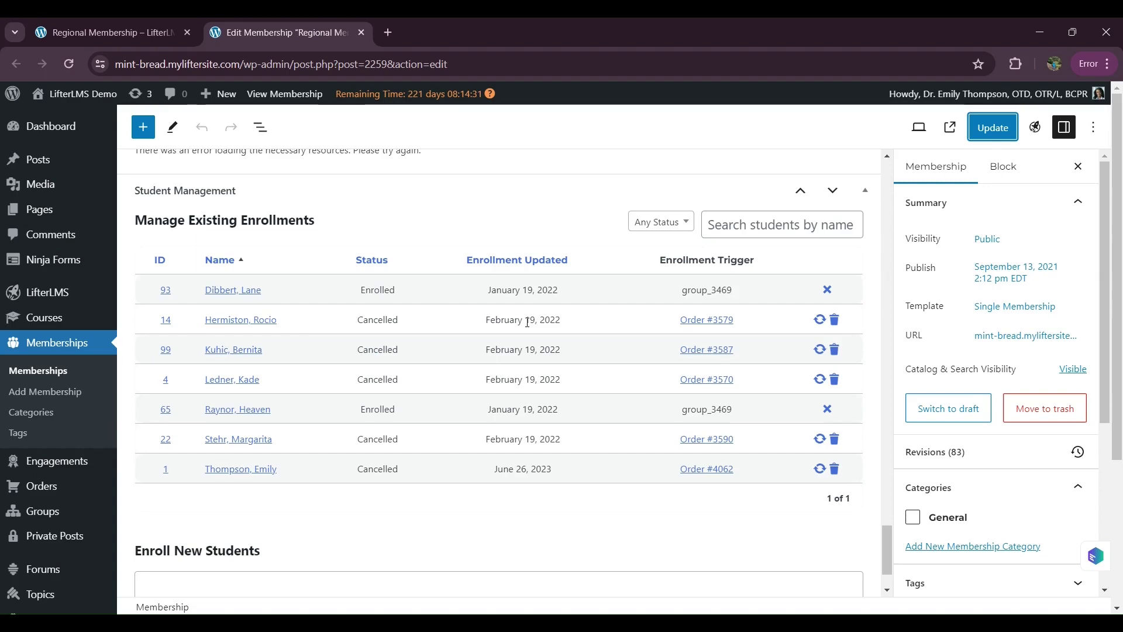
{"action": "scroll", "coordinate": [528, 322], "scroll_direction": "up", "scroll_amount": 7}
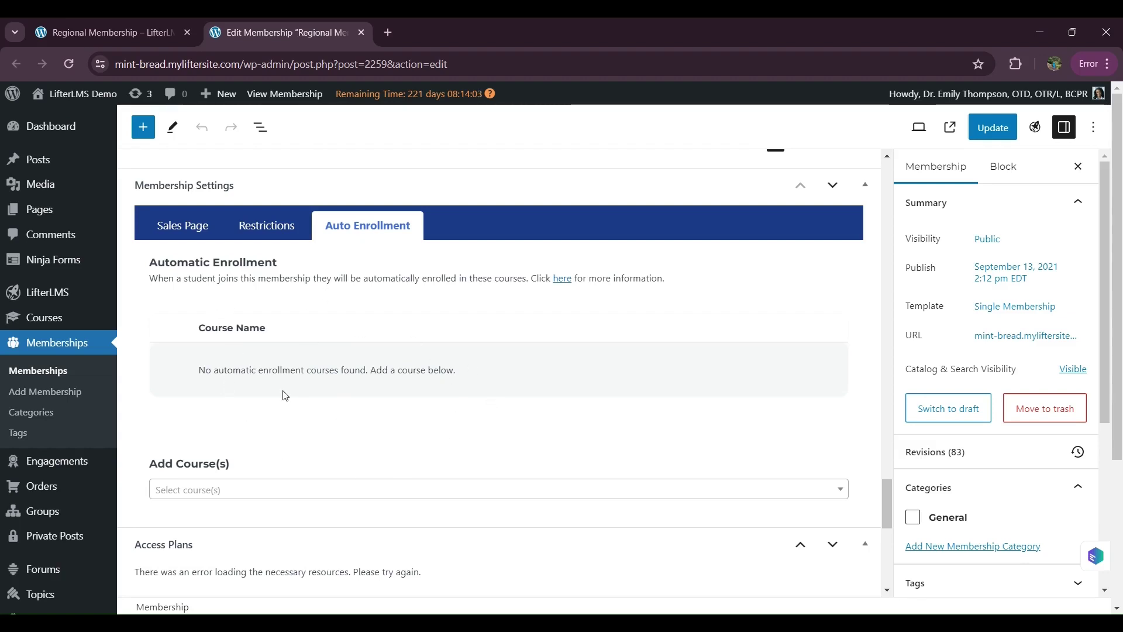
Search 'qui' and add LifterLMS Quickstart Course (ID# 4757) to the membership's automatic enrollment courses
{"action": "scroll", "coordinate": [286, 395], "scroll_direction": "down", "scroll_amount": 1}
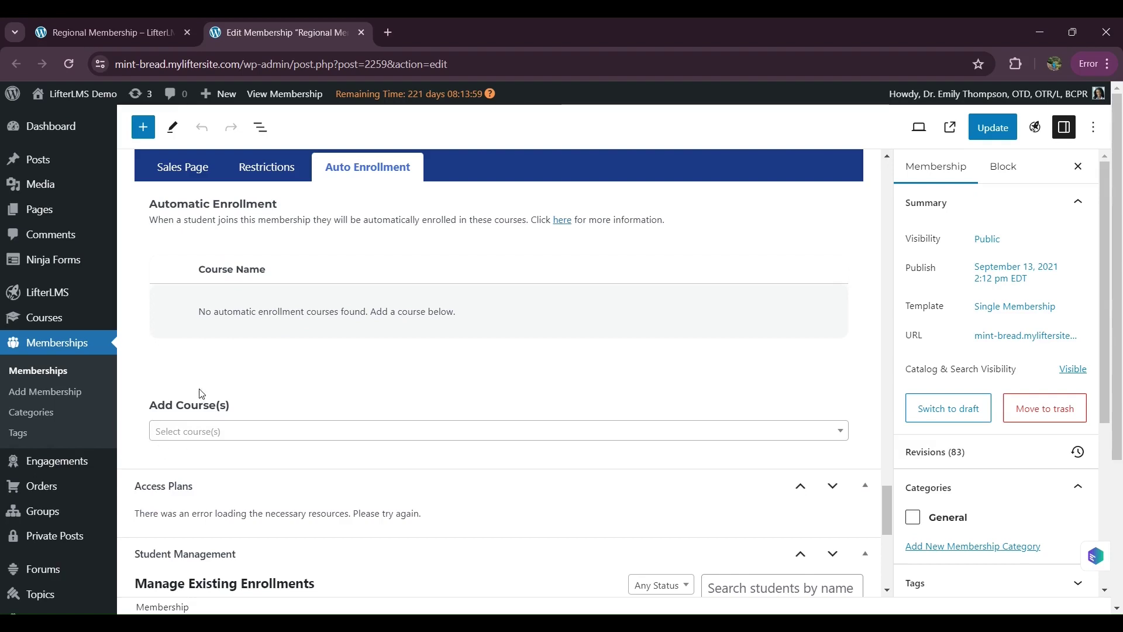
{"action": "left_click", "coordinate": [192, 429]}
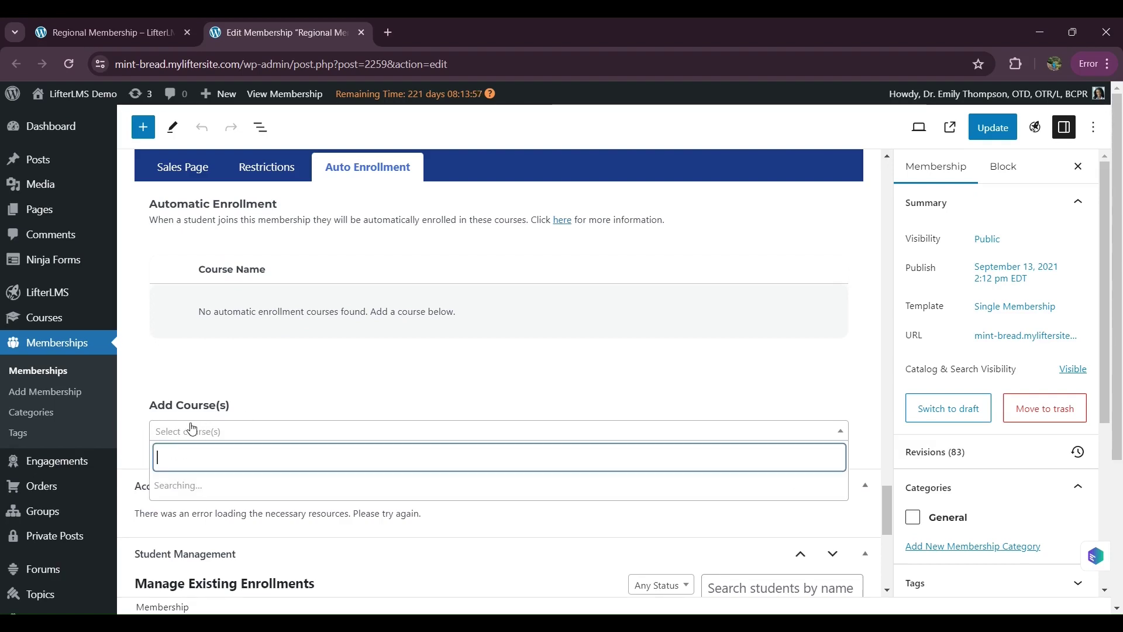
{"action": "type", "text": "qui"}
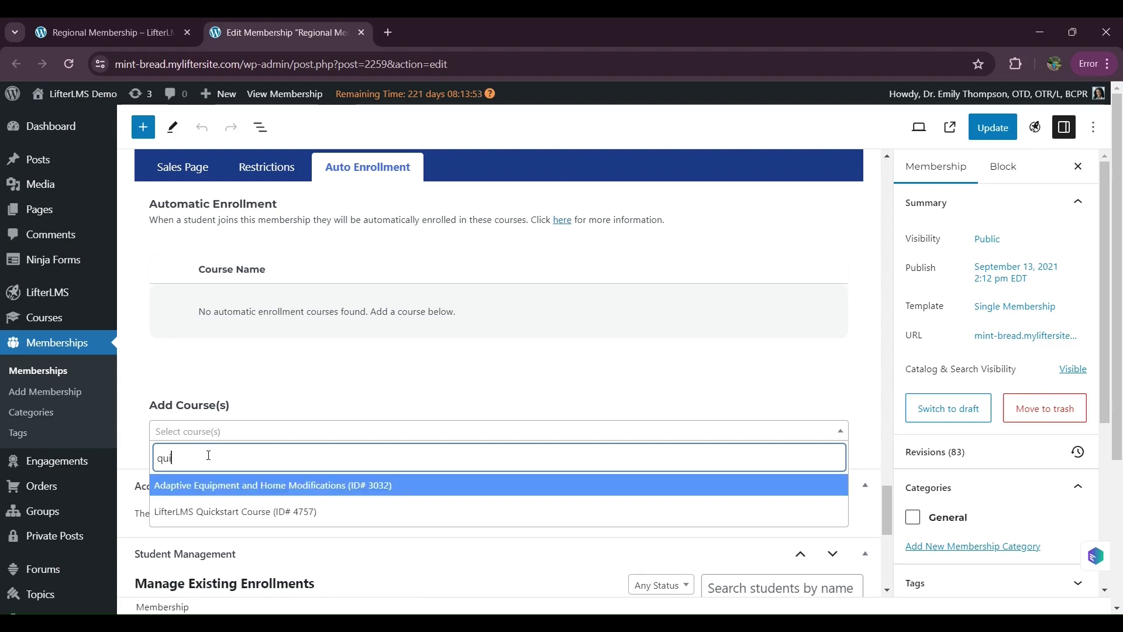
{"action": "left_click", "coordinate": [233, 513]}
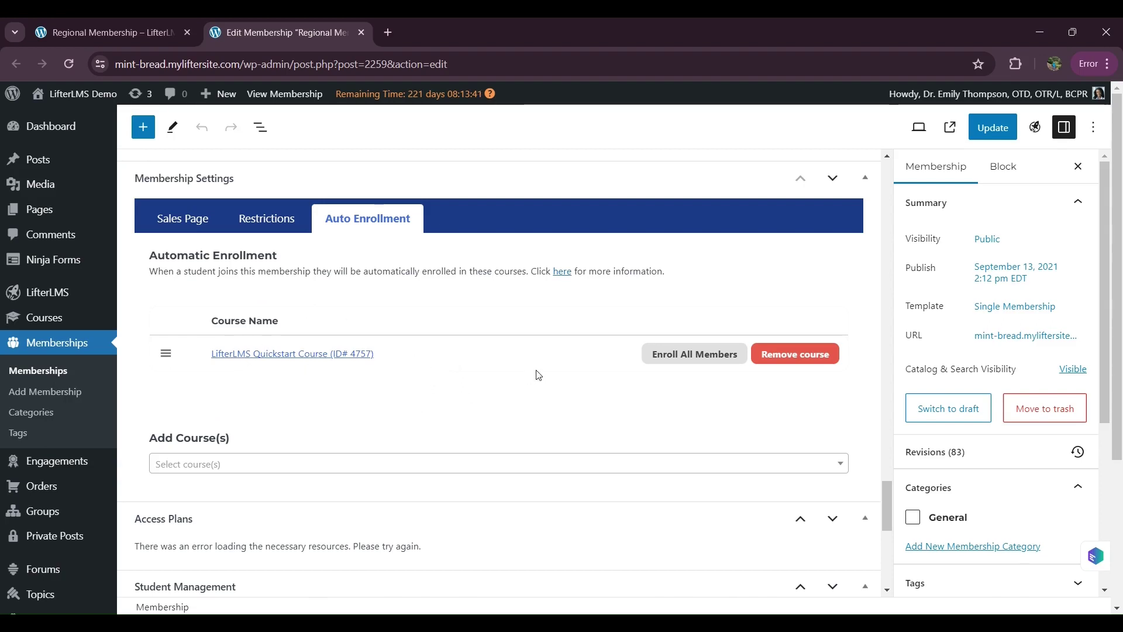
Save the membership and review its existing enrollments, showing group-enrolled and cancelled members
{"action": "left_click", "coordinate": [994, 128]}
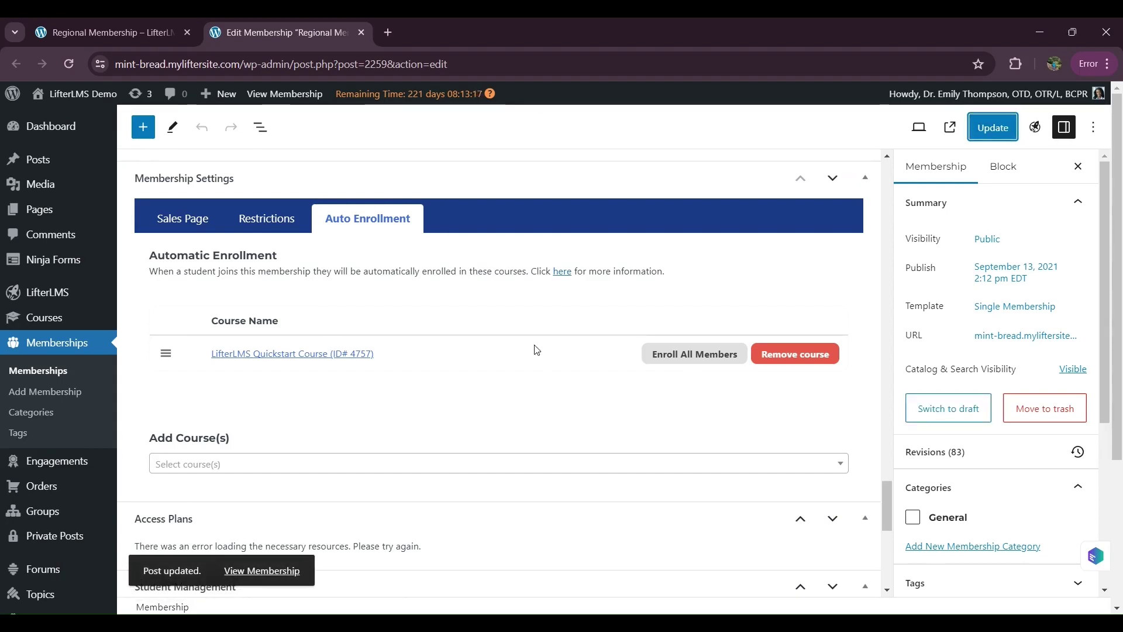
{"action": "scroll", "coordinate": [623, 379], "scroll_direction": "down", "scroll_amount": 1}
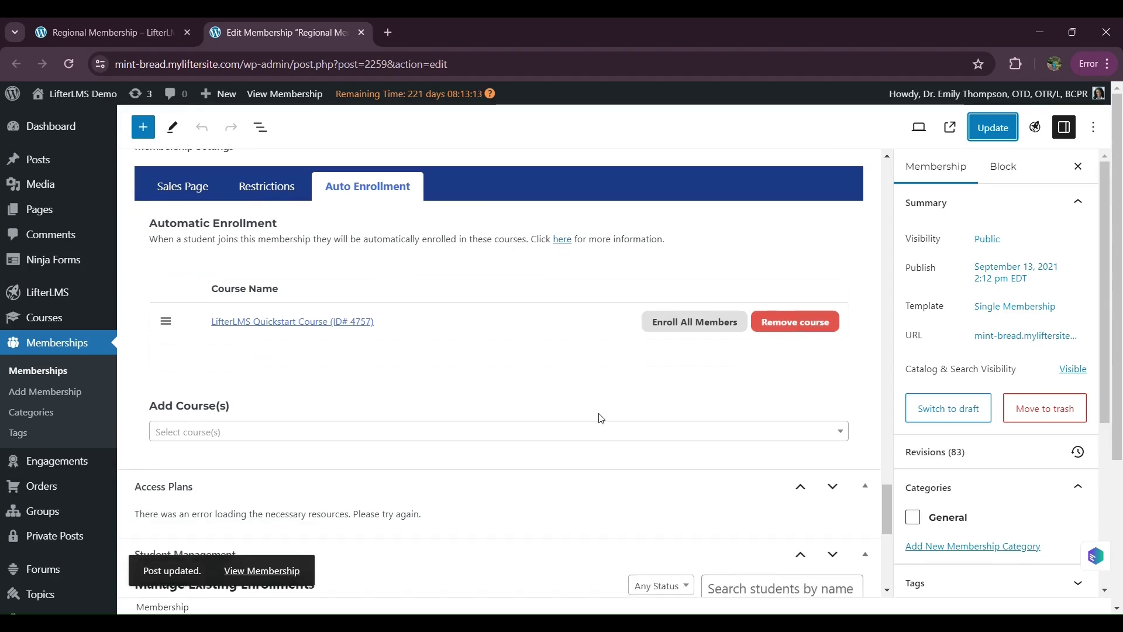
{"action": "scroll", "coordinate": [601, 418], "scroll_direction": "down", "scroll_amount": 6}
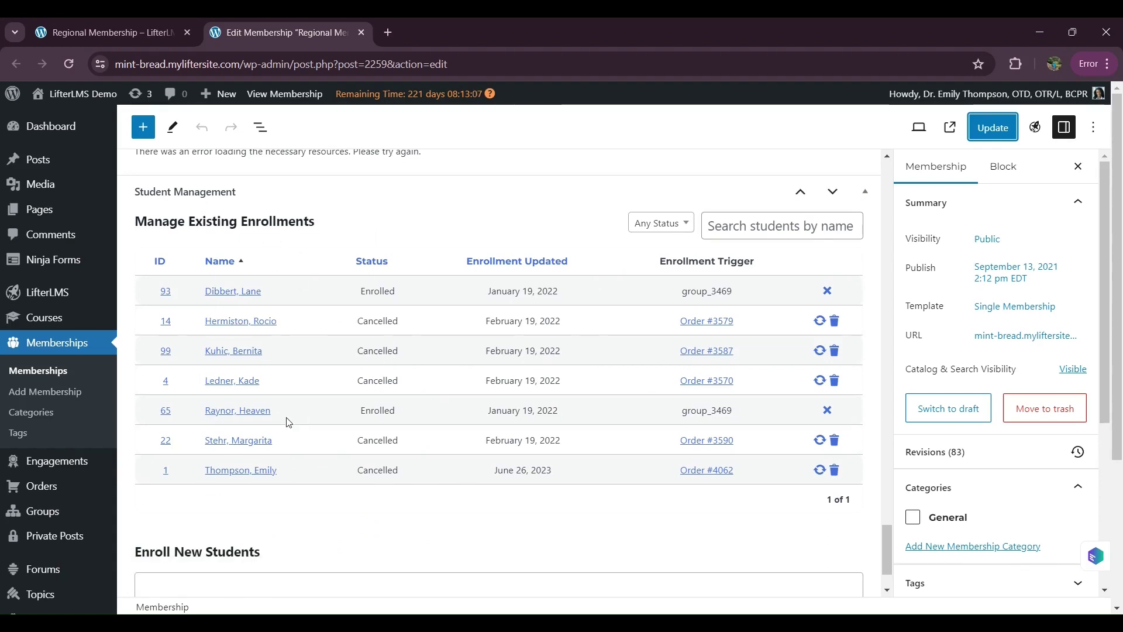
{"action": "scroll", "coordinate": [316, 444], "scroll_direction": "up", "scroll_amount": 8}
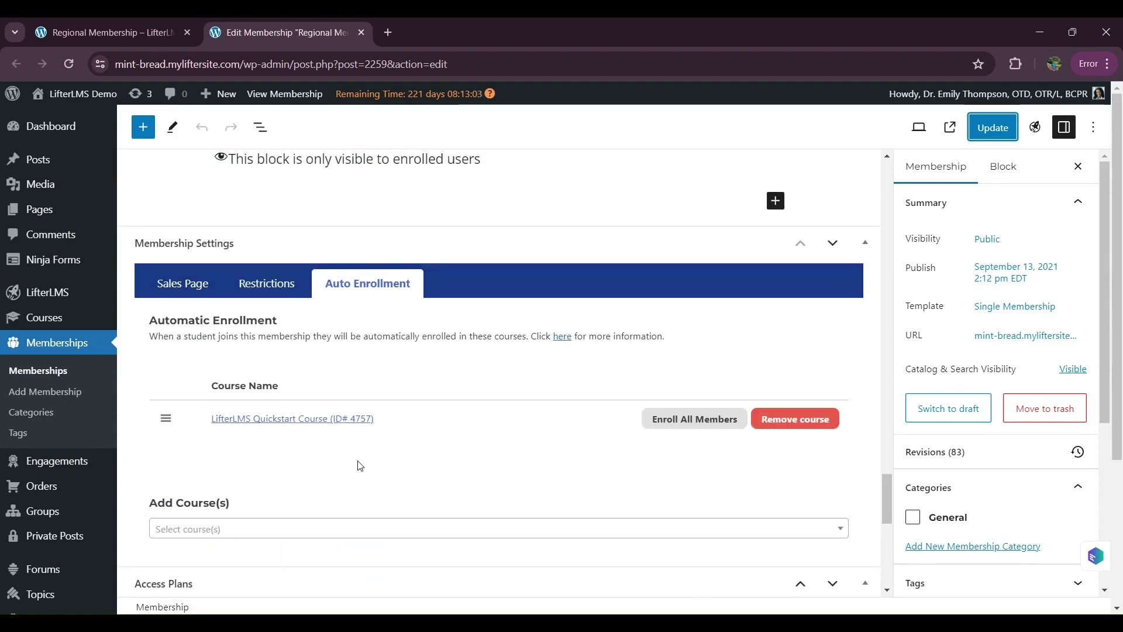
{"action": "scroll", "coordinate": [360, 466], "scroll_direction": "down", "scroll_amount": 7}
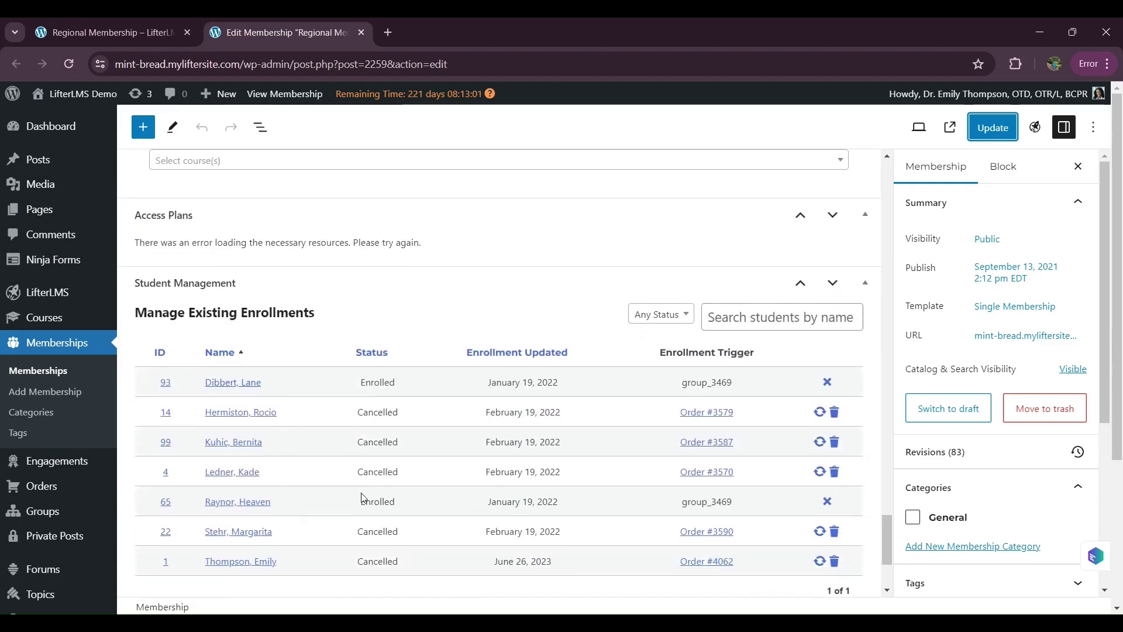
{"action": "scroll", "coordinate": [311, 446], "scroll_direction": "up", "scroll_amount": 4}
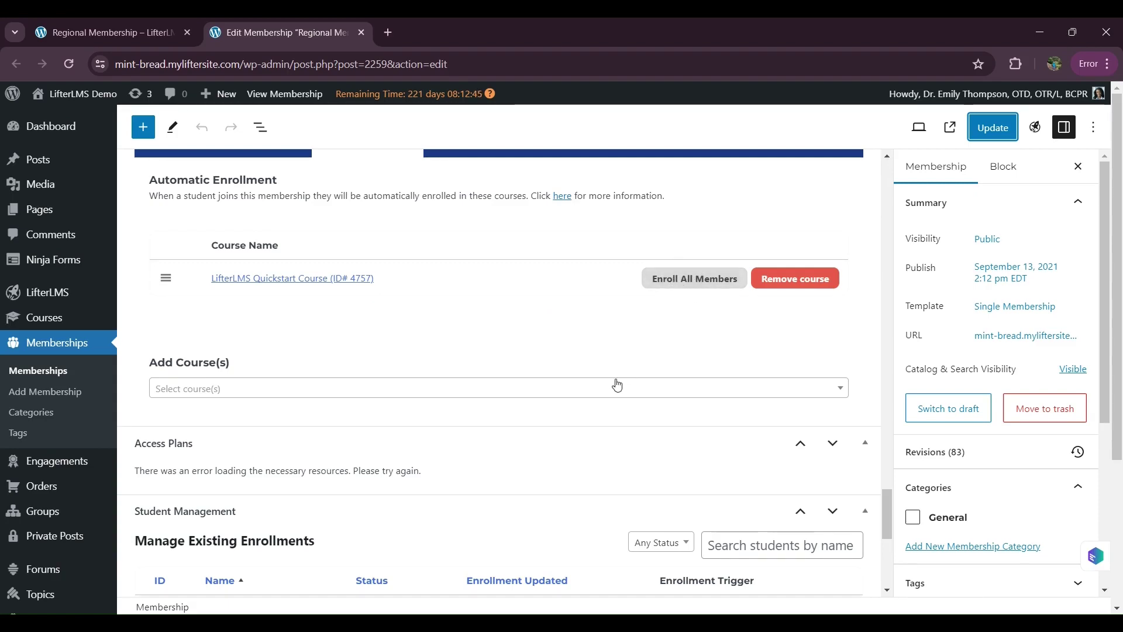
{"action": "scroll", "coordinate": [614, 383], "scroll_direction": "down", "scroll_amount": 4}
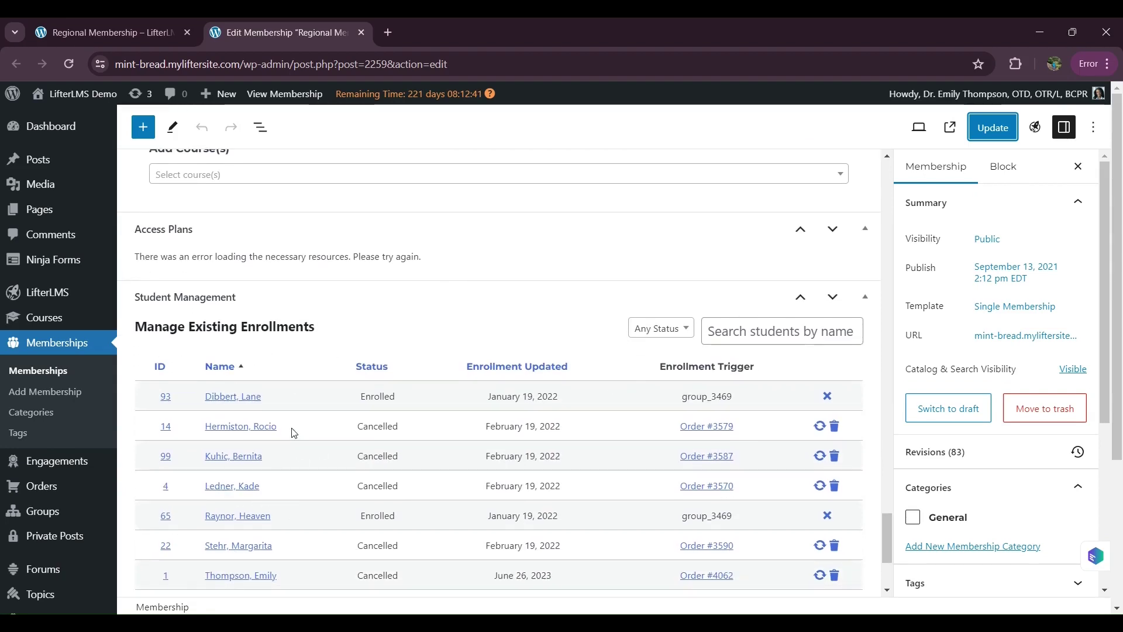
{"action": "scroll", "coordinate": [294, 433], "scroll_direction": "up", "scroll_amount": 4}
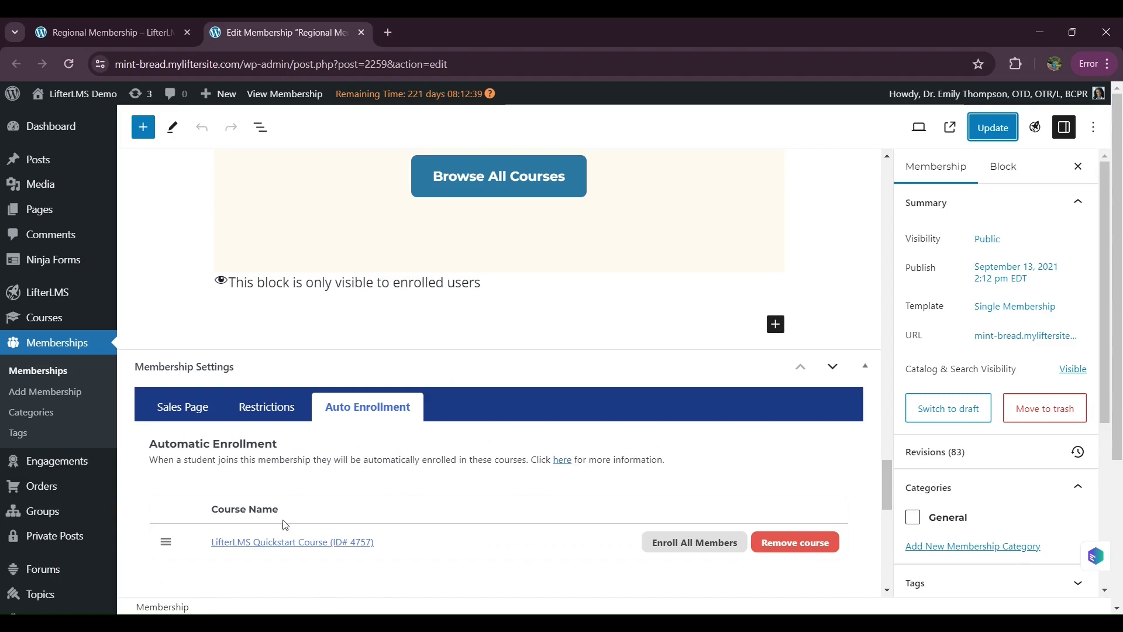
{"action": "scroll", "coordinate": [394, 534], "scroll_direction": "down", "scroll_amount": 2}
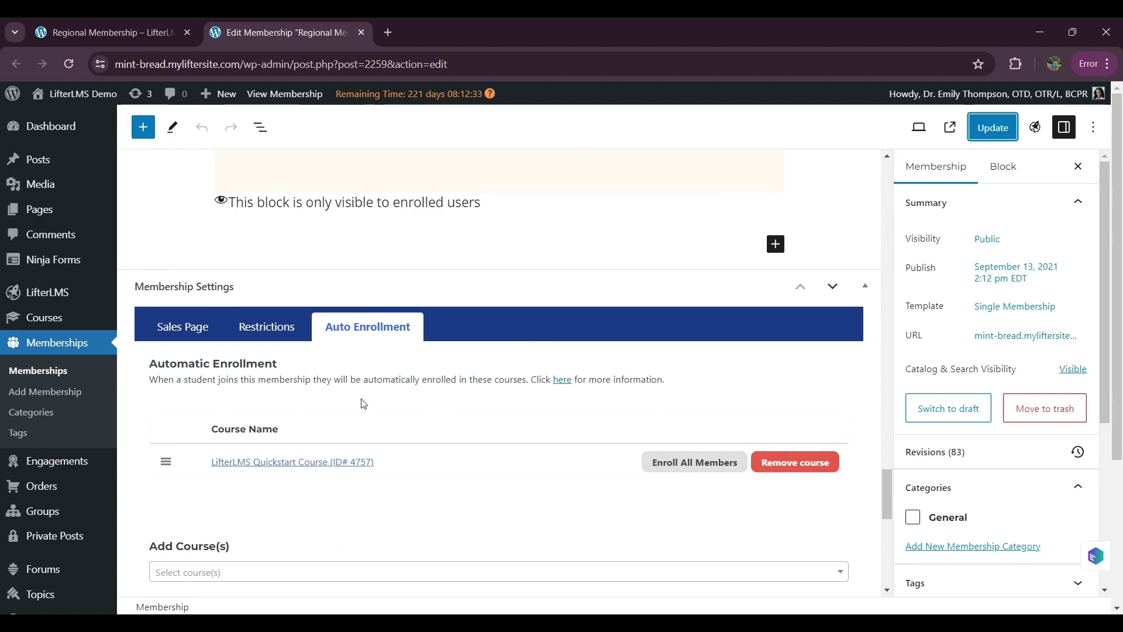
Enroll all existing members into LifterLMS Quickstart Course, confirming the prompt, then view Student Management
{"action": "left_click", "coordinate": [703, 470]}
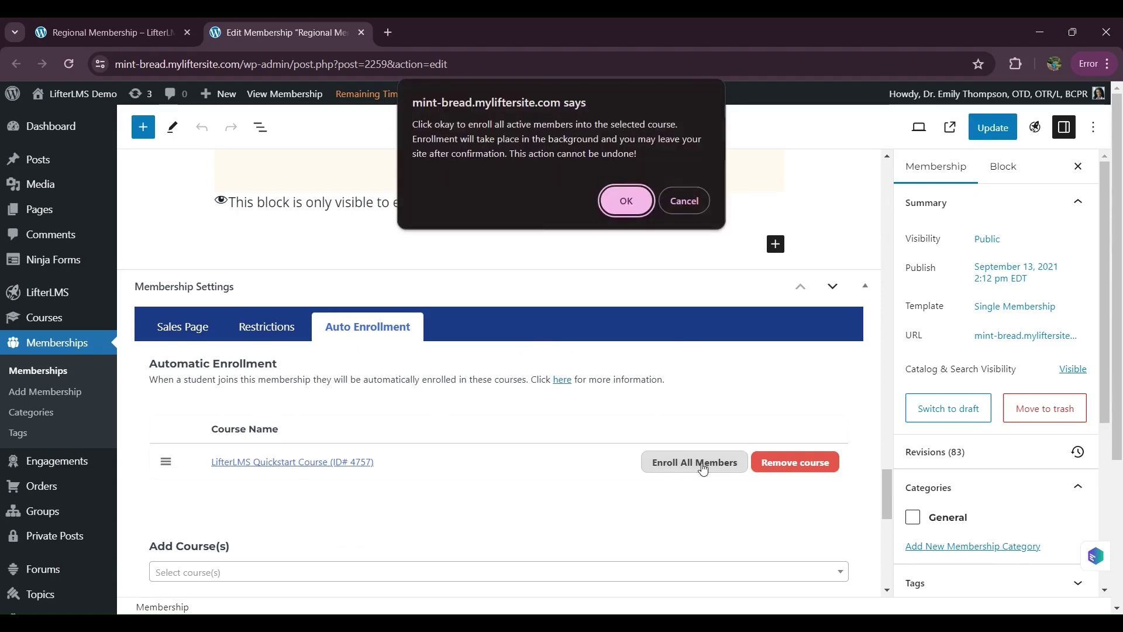
{"action": "left_click", "coordinate": [626, 202]}
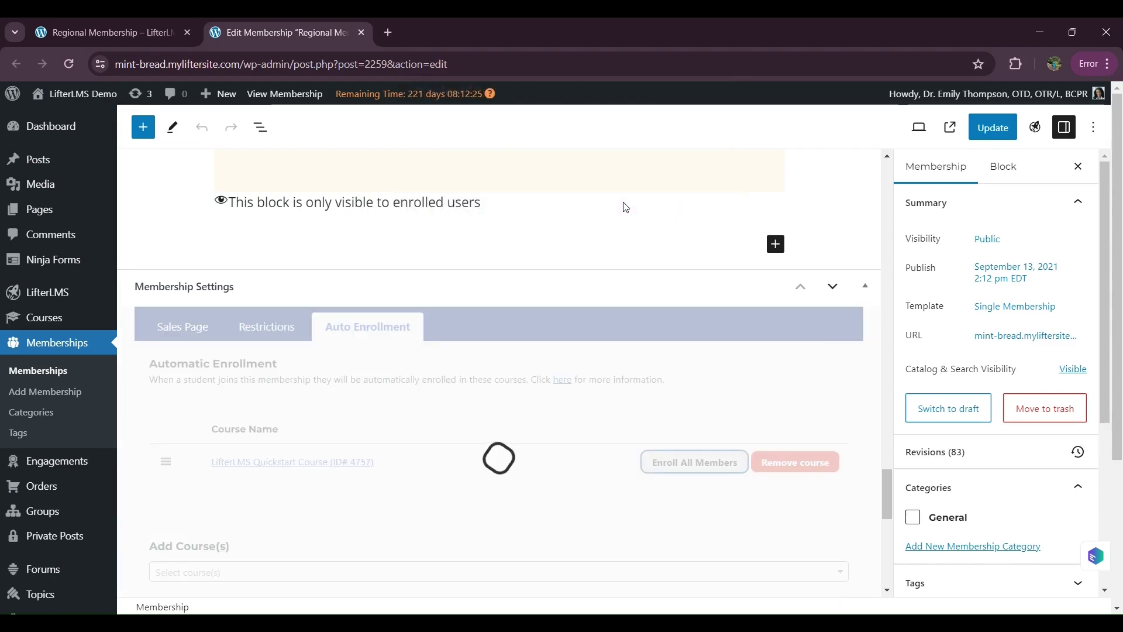
{"action": "scroll", "coordinate": [483, 431], "scroll_direction": "down", "scroll_amount": 2}
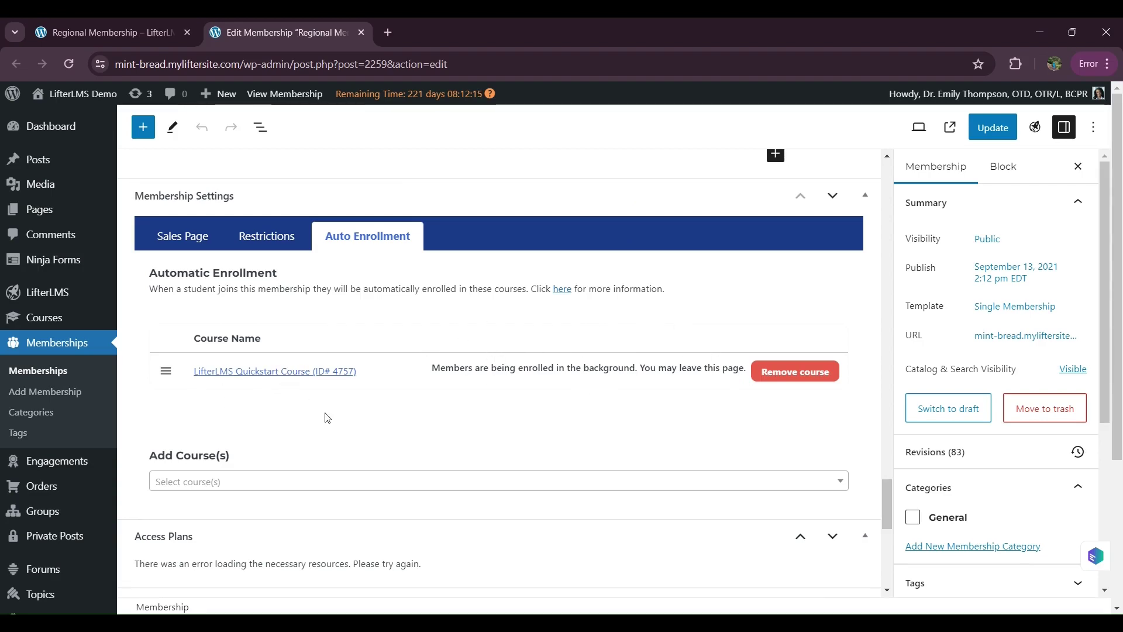
{"action": "scroll", "coordinate": [292, 386], "scroll_direction": "down", "scroll_amount": 7}
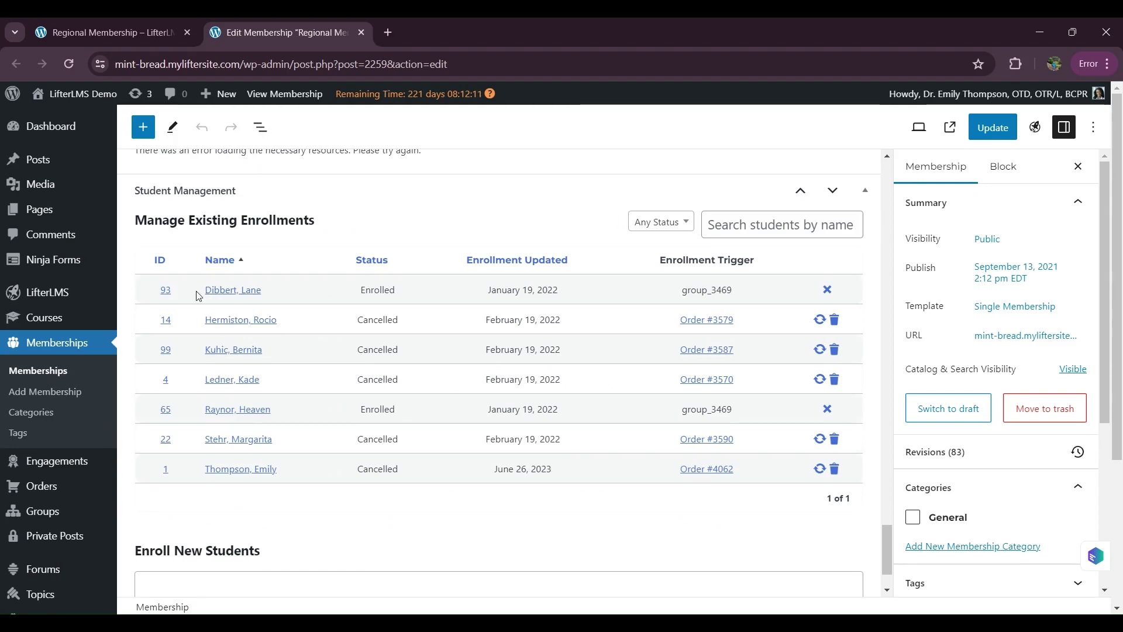
Open the Courses admin list in a new browser tab and switch to it
{"action": "left_click_drag", "start_coordinate": [189, 285], "coordinate": [279, 303]}
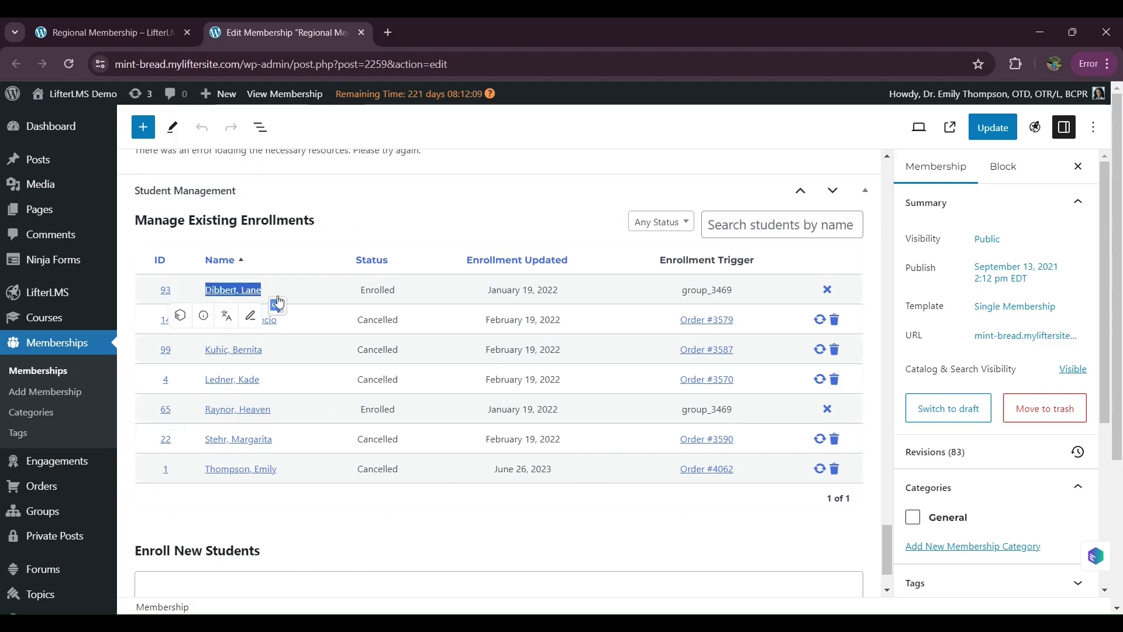
{"action": "scroll", "coordinate": [279, 302], "scroll_direction": "up", "scroll_amount": 2}
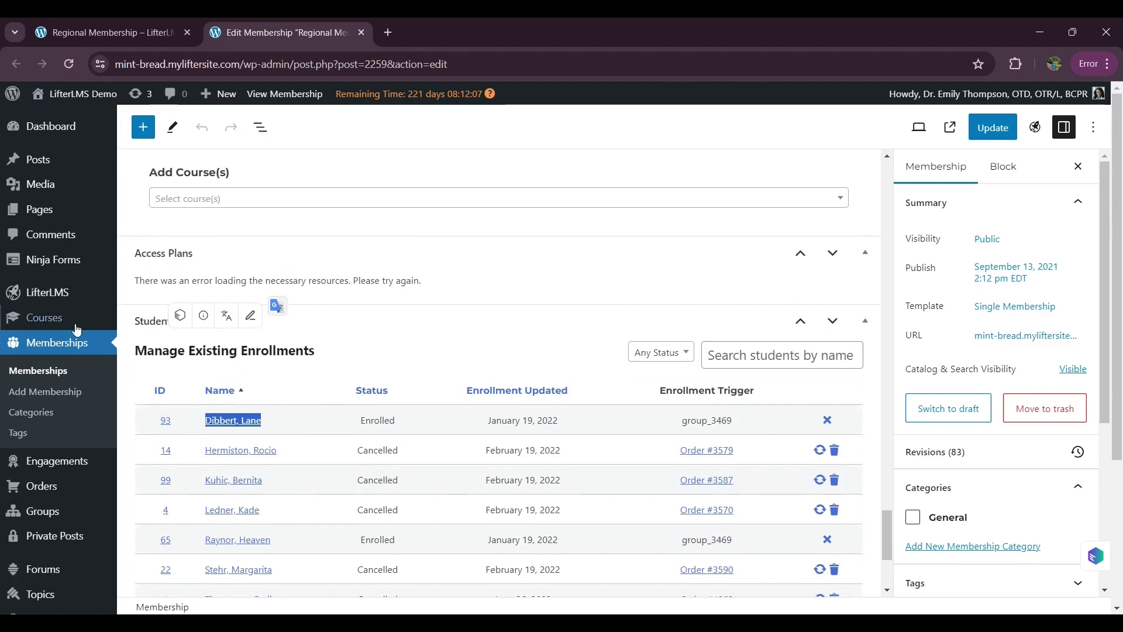
{"action": "mouse_move", "coordinate": [56, 325]}
{"action": "middle_click", "coordinate": [138, 318]}
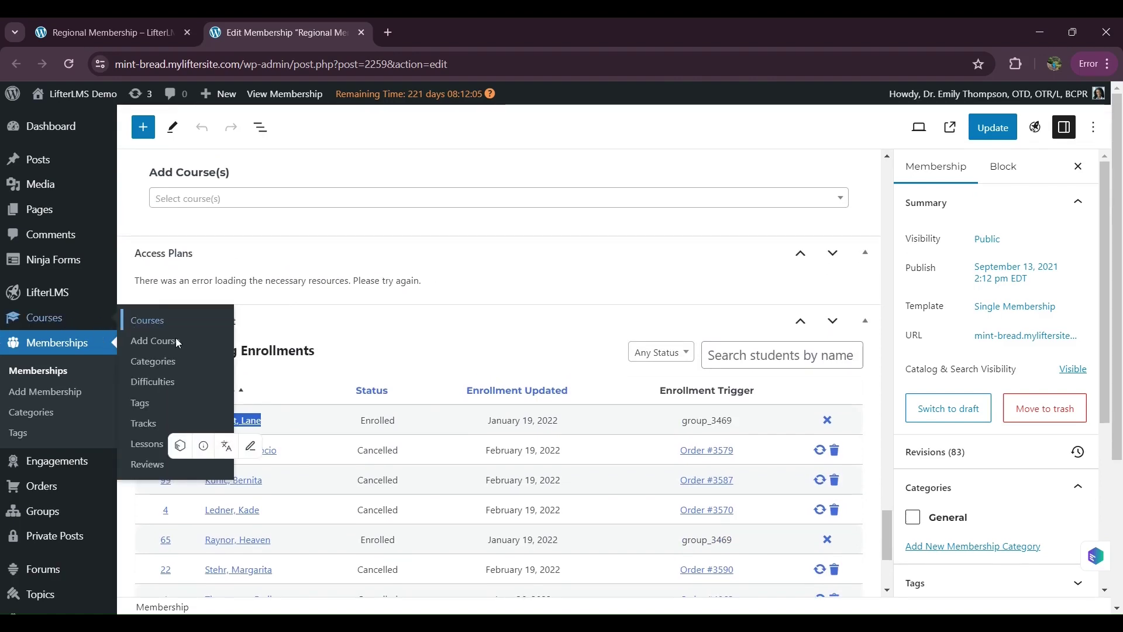
{"action": "left_click", "coordinate": [416, 32]}
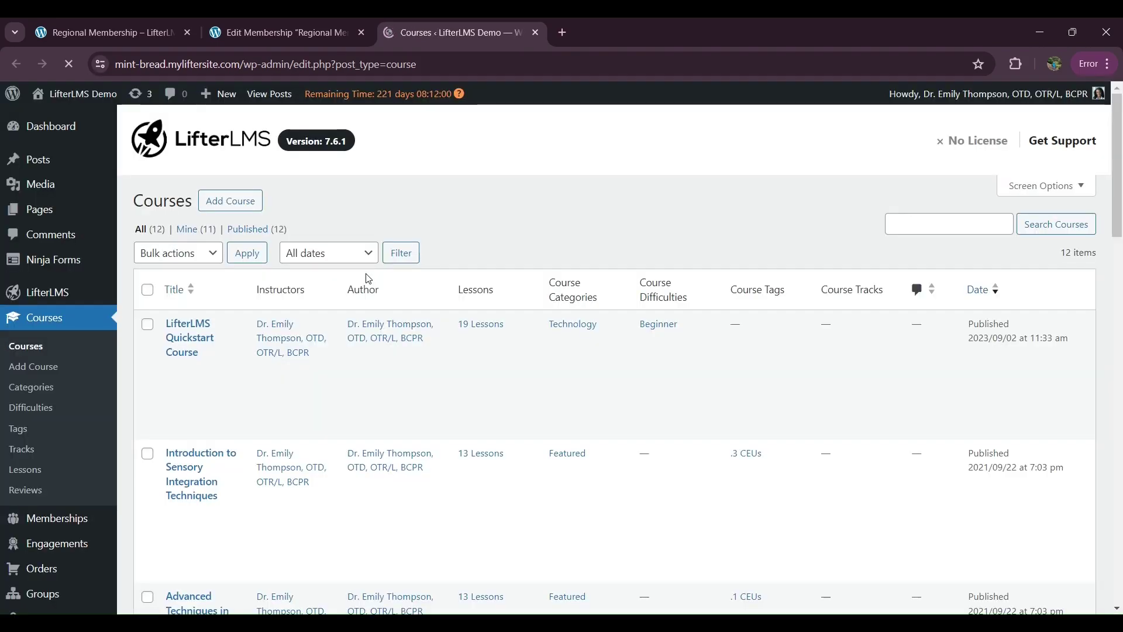
Open LifterLMS Quickstart Course and verify two students enrolled via membership_2259 in Student Management
{"action": "mouse_move", "coordinate": [179, 351]}
{"action": "scroll", "coordinate": [389, 408], "scroll_direction": "down", "scroll_amount": 20}
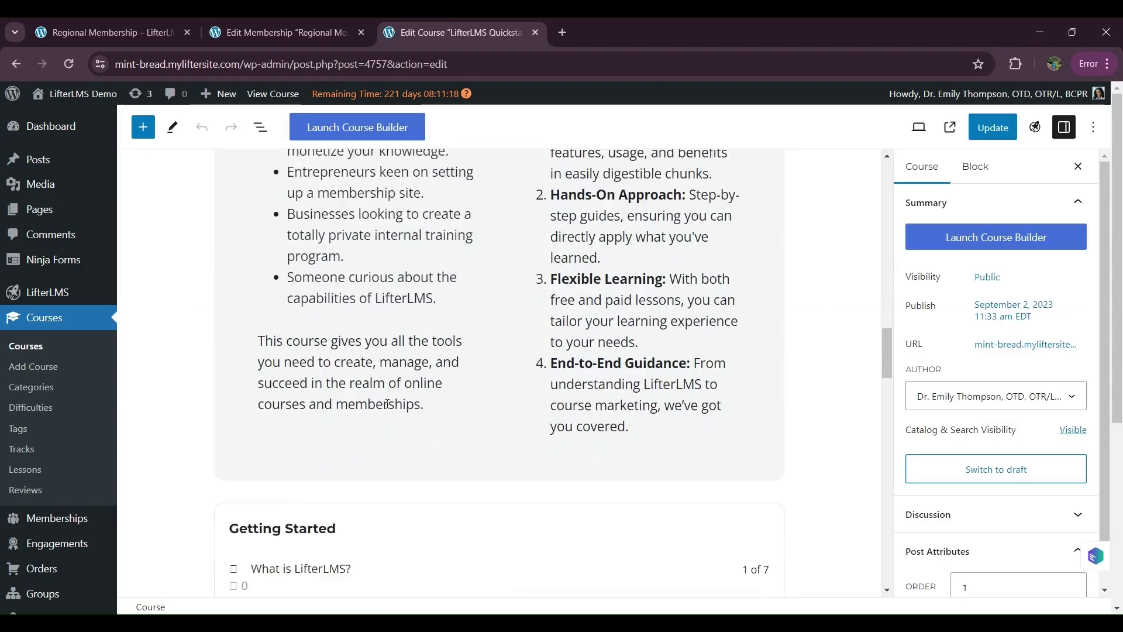
{"action": "scroll", "coordinate": [389, 408], "scroll_direction": "down", "scroll_amount": 2}
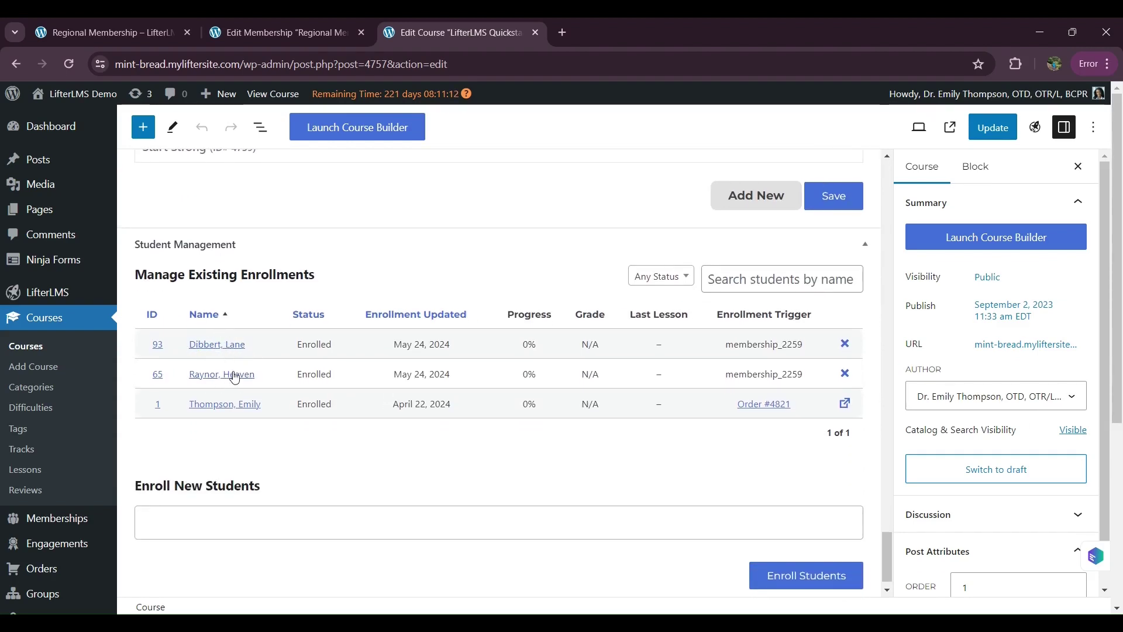
{"action": "left_click_drag", "start_coordinate": [725, 345], "coordinate": [806, 346]}
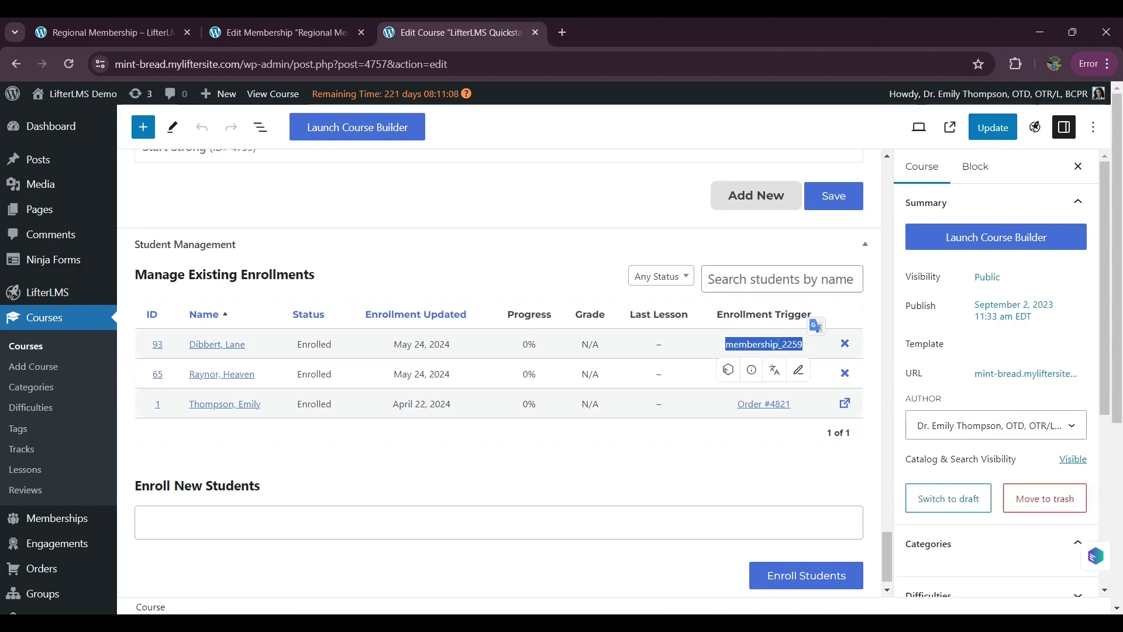
{"action": "left_click", "coordinate": [706, 453]}
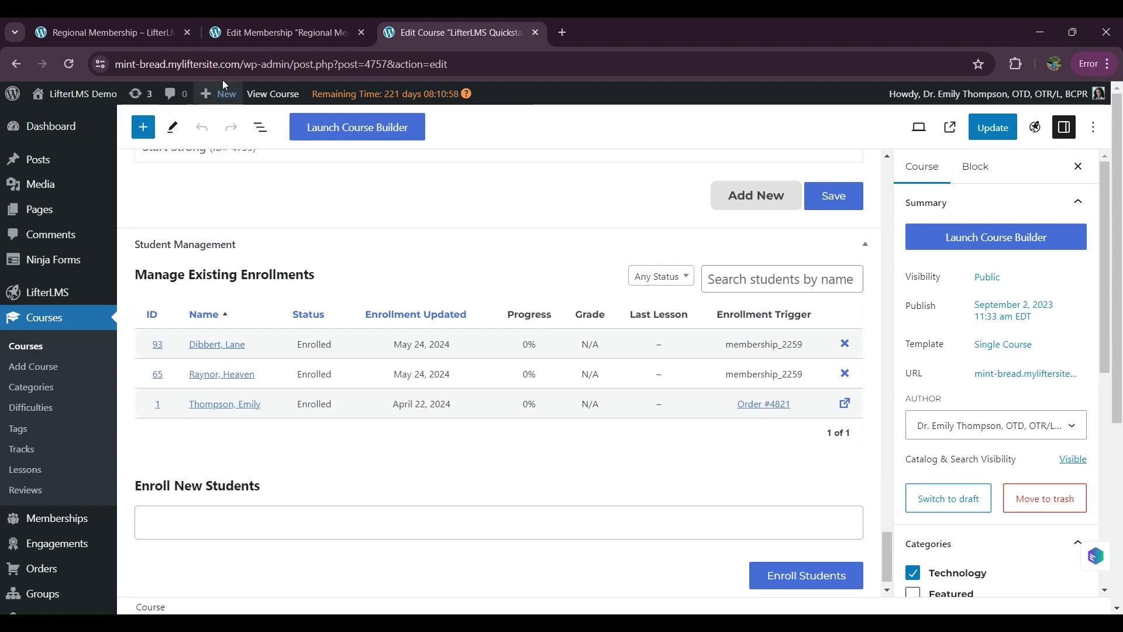
Return to the Edit Membership 'Regional Membership' tab and scroll up through the editor
{"action": "left_click", "coordinate": [274, 32]}
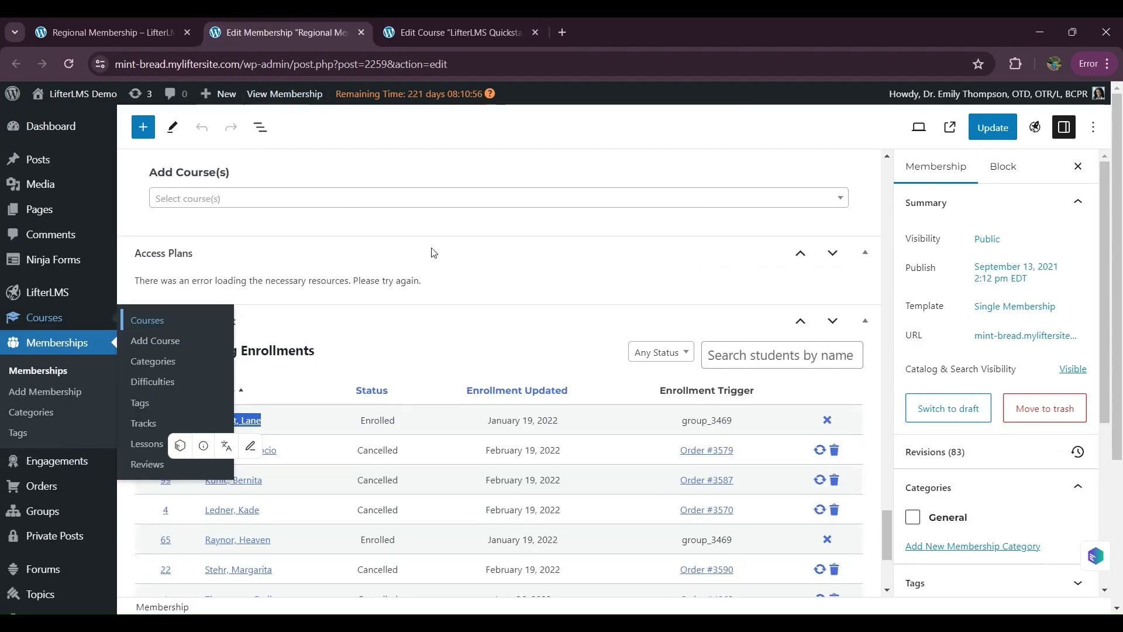
{"action": "scroll", "coordinate": [483, 279], "scroll_direction": "up", "scroll_amount": 15}
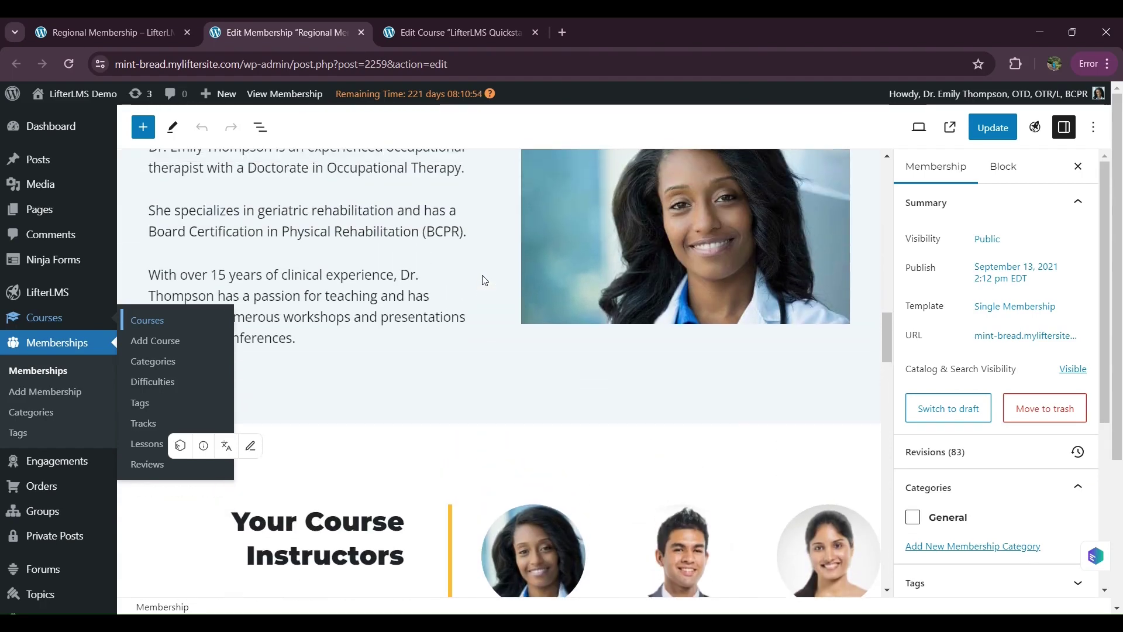
{"action": "scroll", "coordinate": [485, 280], "scroll_direction": "up", "scroll_amount": 1}
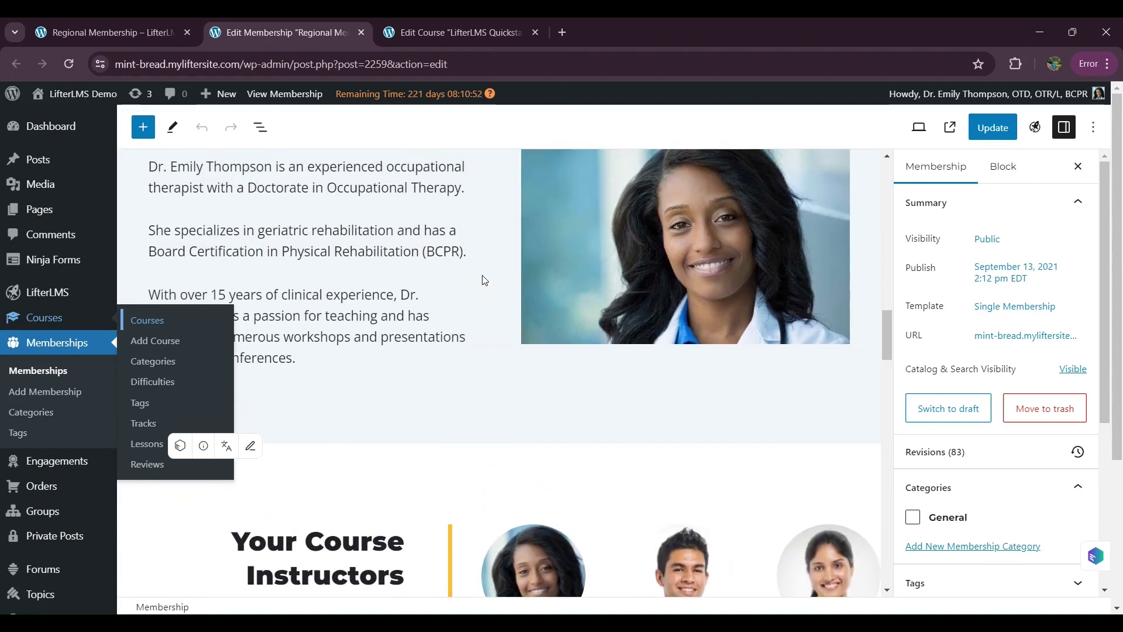